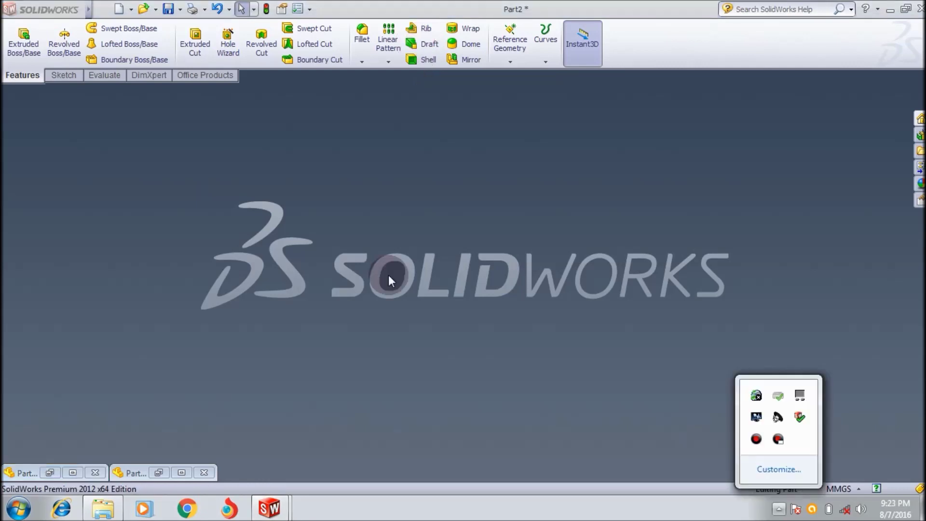
Step: Dismiss the tray popup and restore the Part2 window showing the Boss-Extrude1 block
left_click(412, 185)
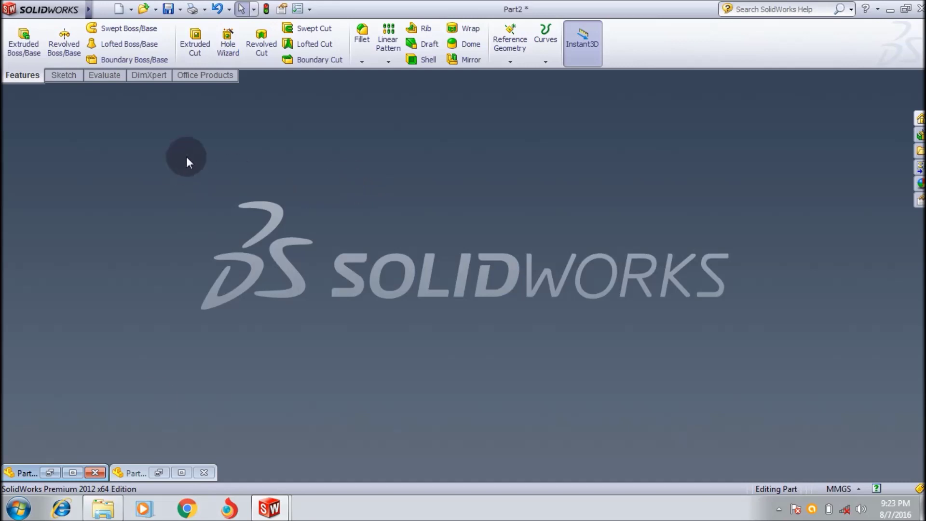
left_click(49, 473)
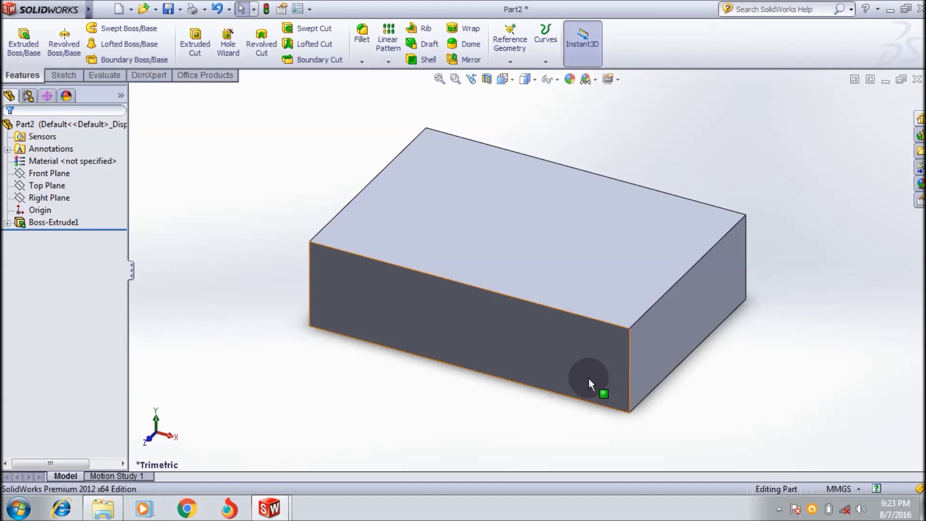
left_click(52, 224)
right_click(53, 224)
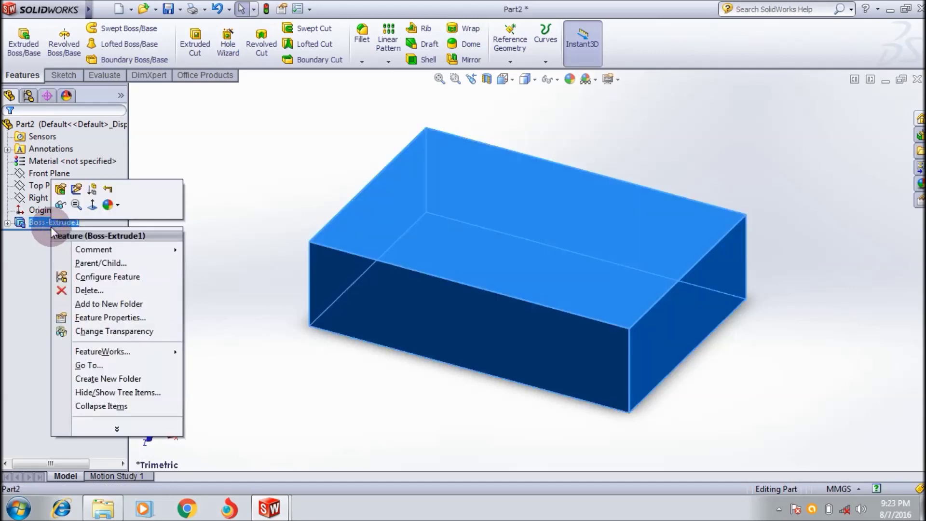
left_click(64, 190)
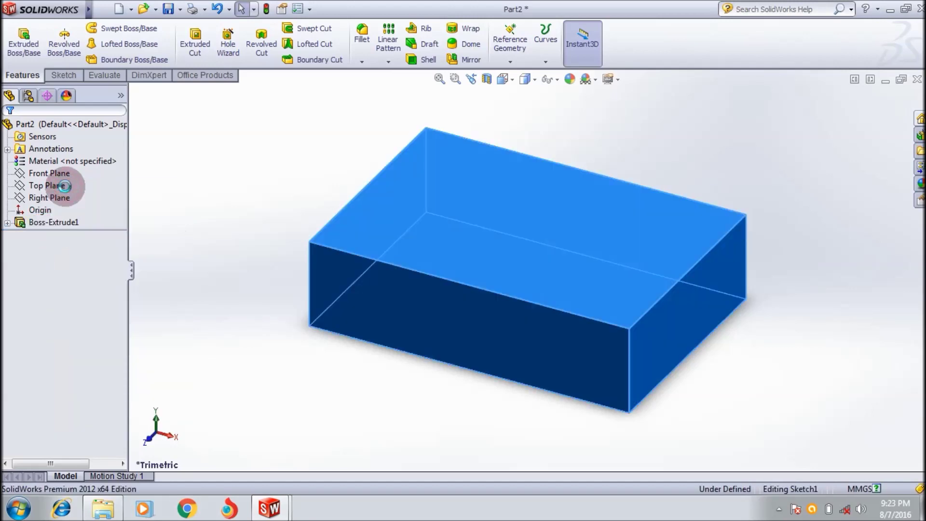
left_click(142, 262)
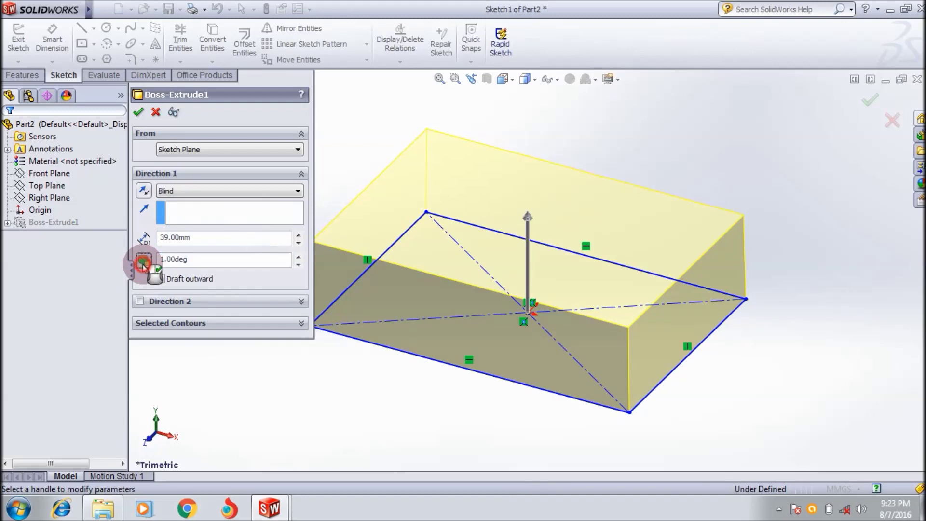
left_click(142, 262)
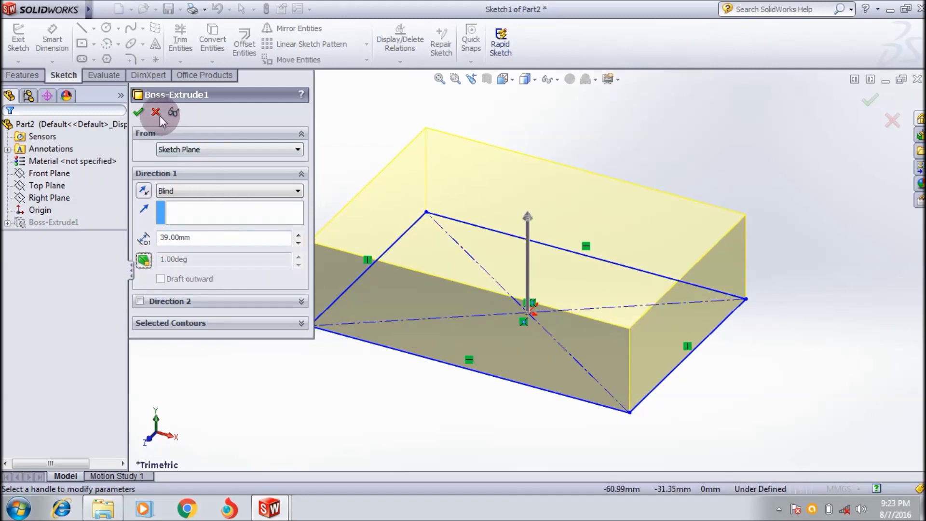
key("Return")
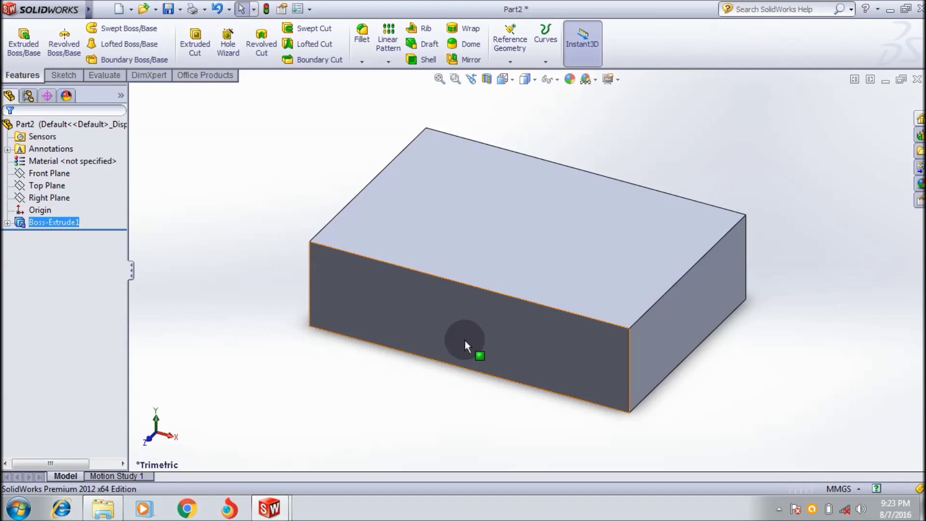
Step: Start a Draft feature on the box and set its draft angle to 6°
left_click(427, 45)
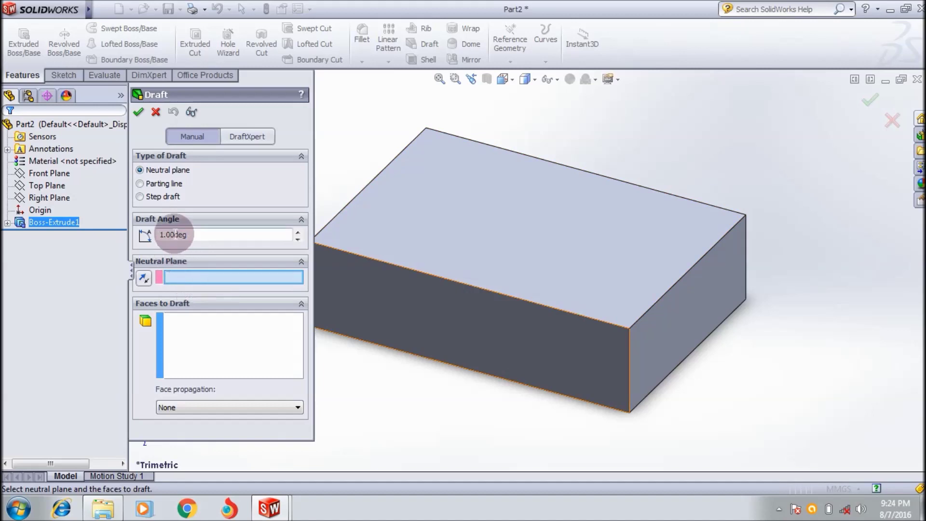
left_click(297, 231)
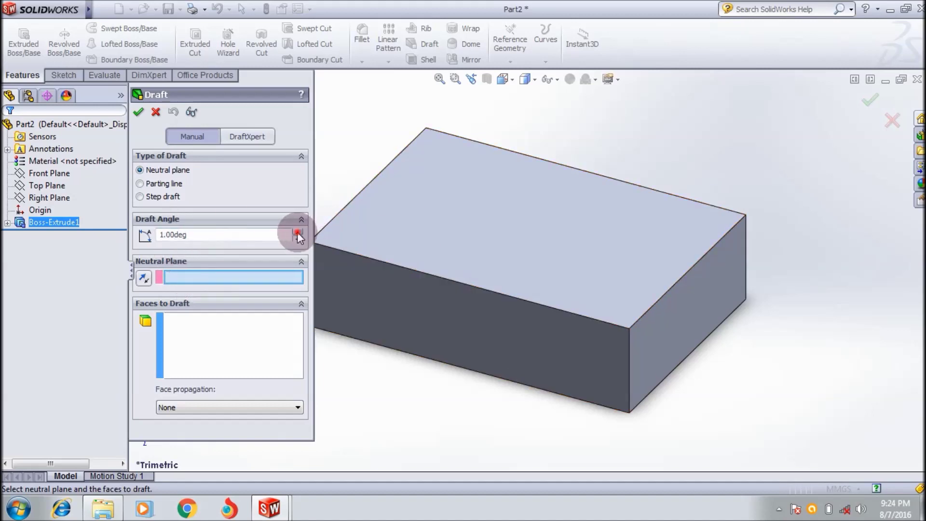
left_click(297, 239)
left_click(296, 231)
left_click(297, 230)
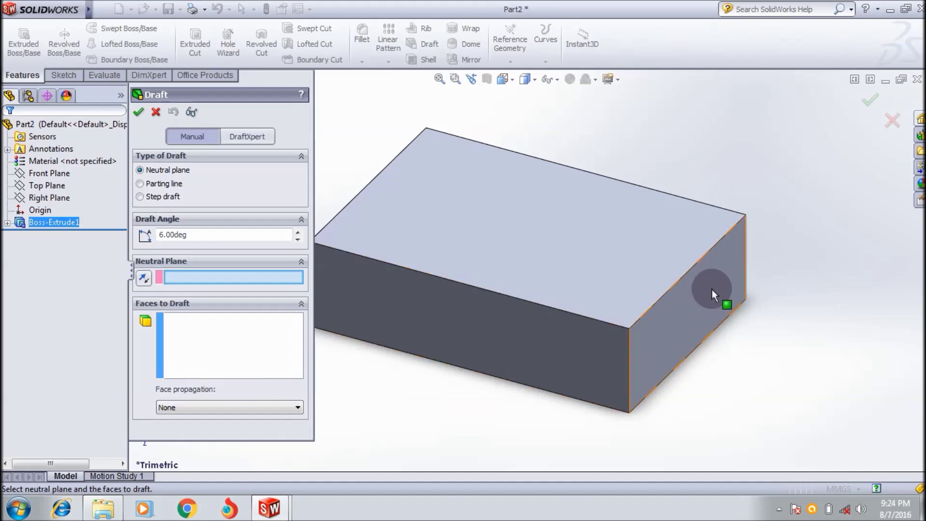
Step: Use the top face as neutral plane and draft the front and right faces, propagation None
left_click(443, 255)
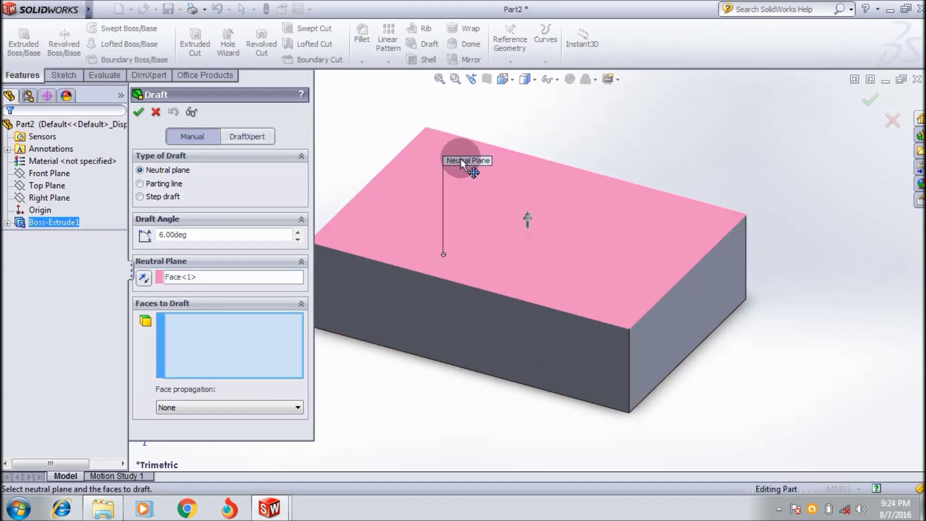
left_click(492, 321)
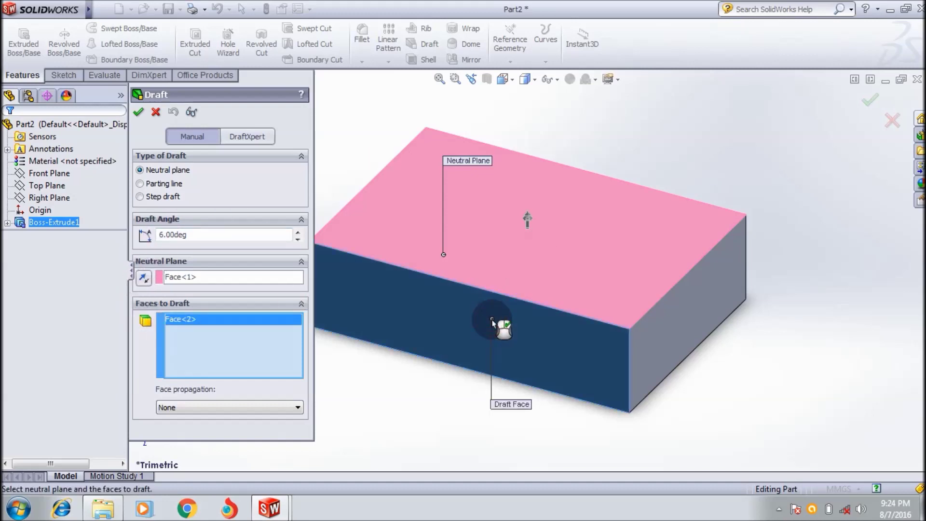
left_click(701, 311)
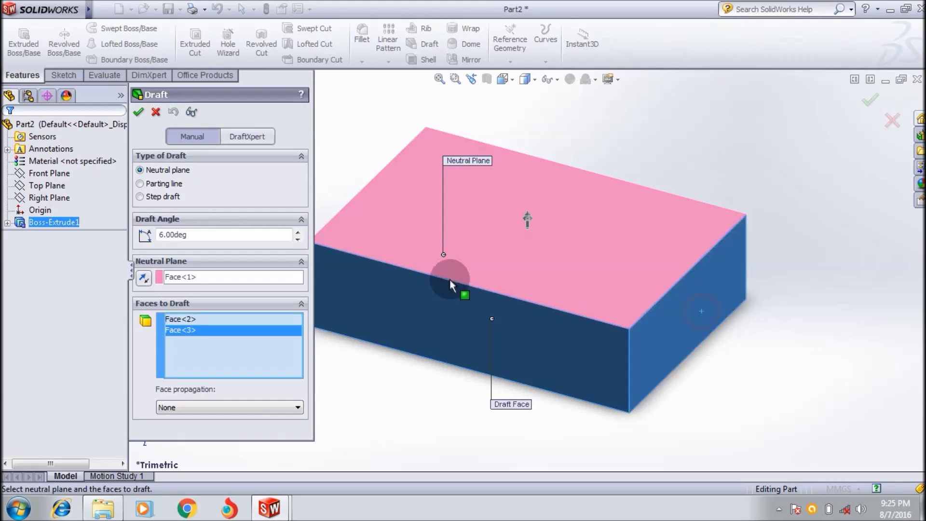
left_click(261, 408)
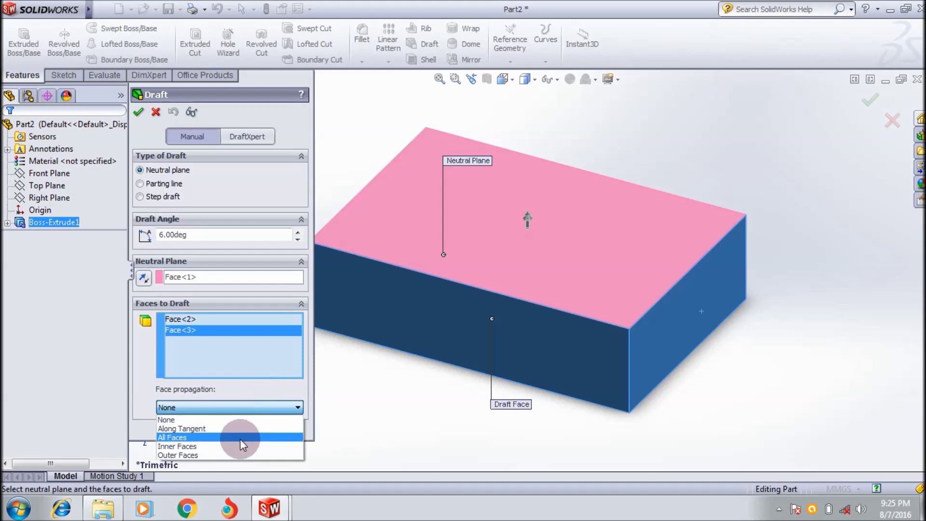
left_click(260, 402)
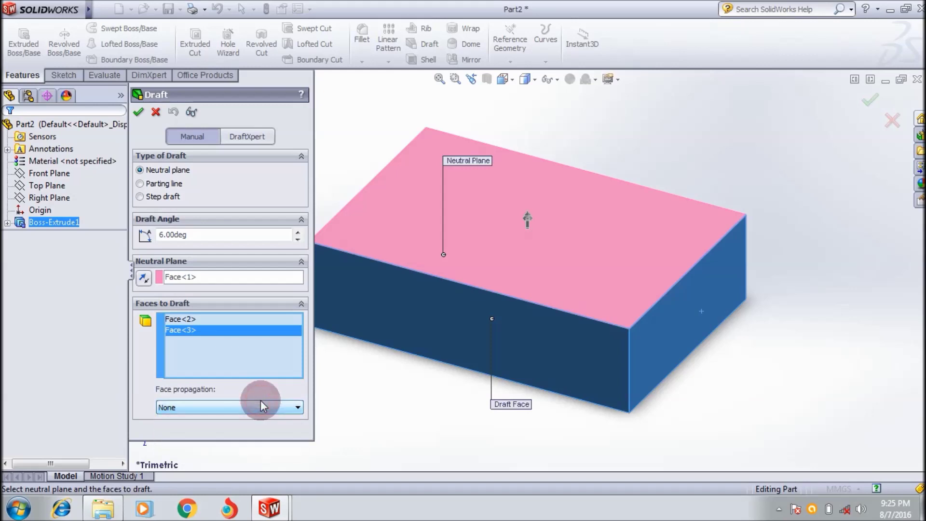
left_click(279, 438)
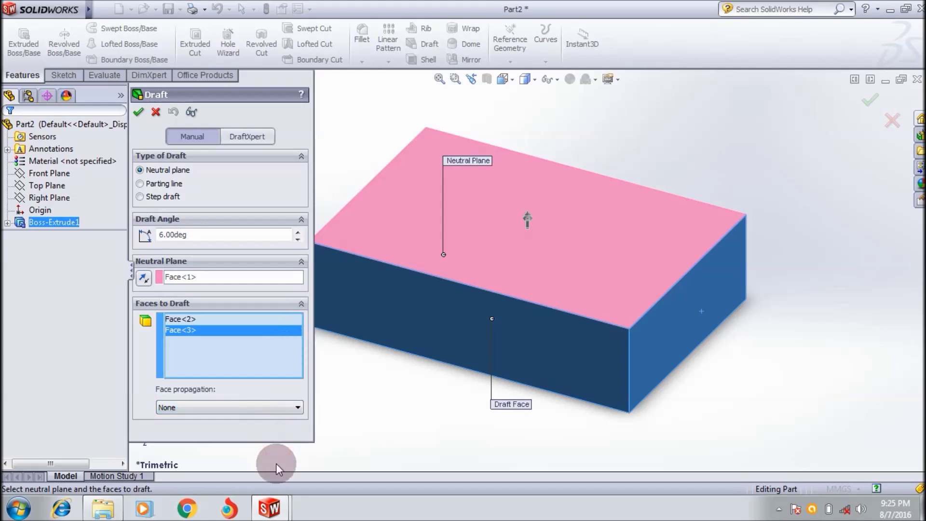
Step: Raise the draft angle to 25° and apply it as Draft1
left_click(297, 230)
left_click(297, 231)
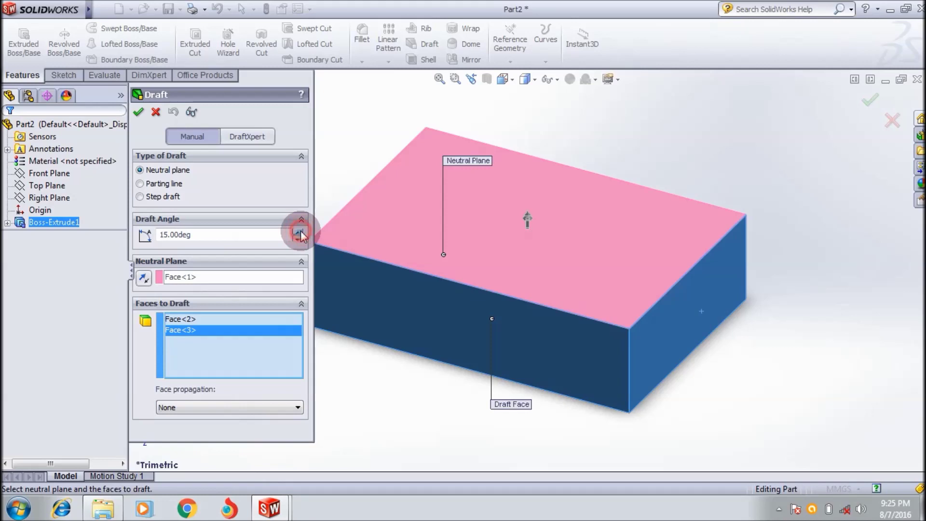
left_click(297, 231)
left_click(297, 231)
left_click(297, 231)
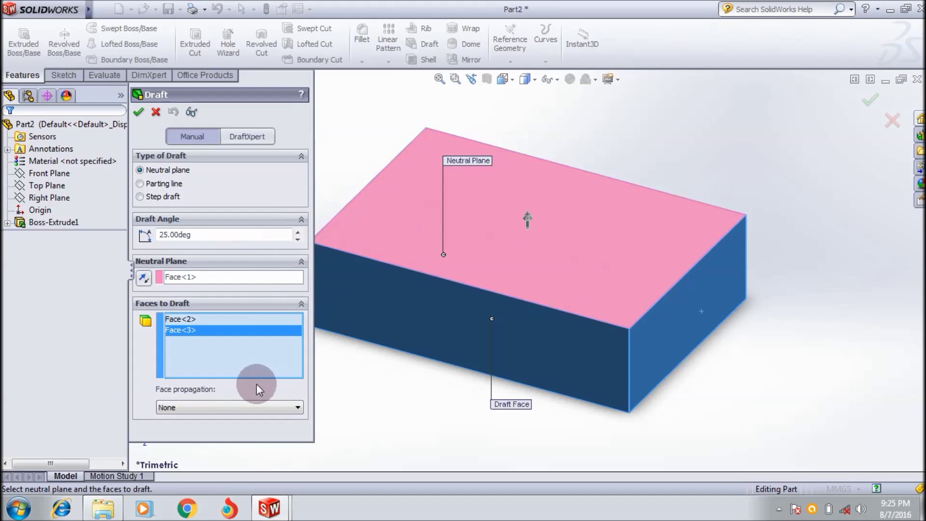
left_click(137, 114)
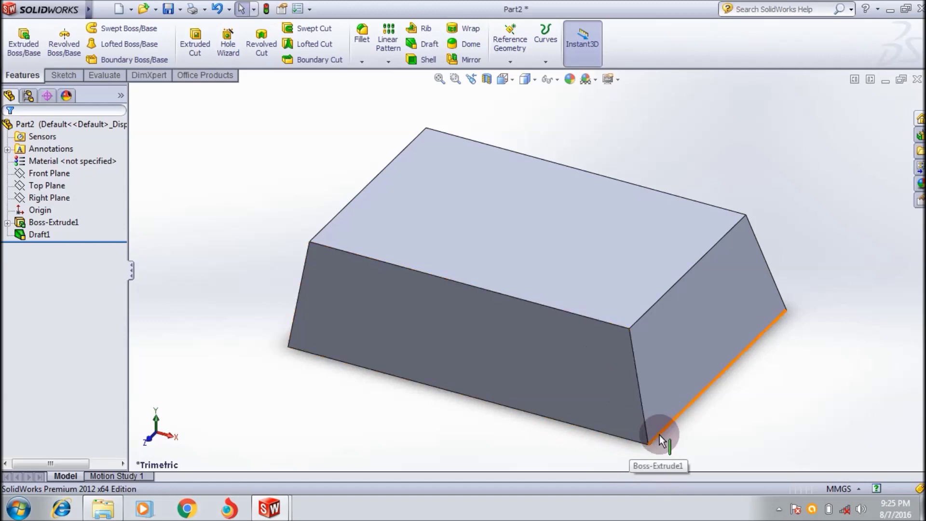
Step: Reopen Draft1, switch face propagation to Along Tangent, and reapply it
left_click(47, 173)
left_click(29, 234)
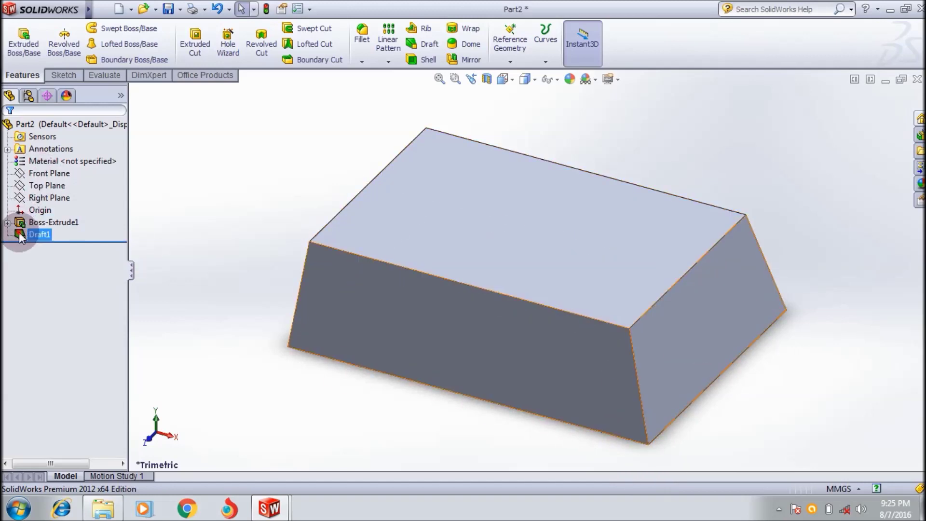
right_click(29, 234)
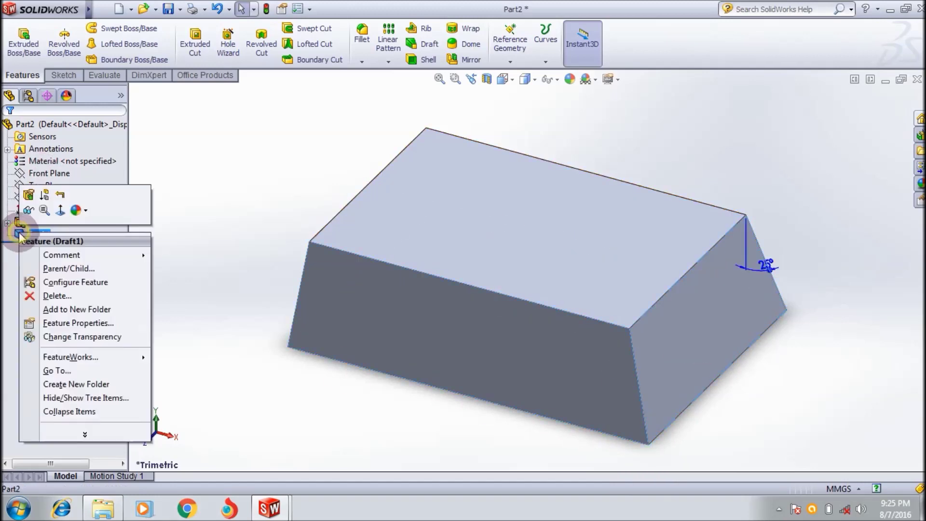
left_click(29, 193)
left_click(239, 215)
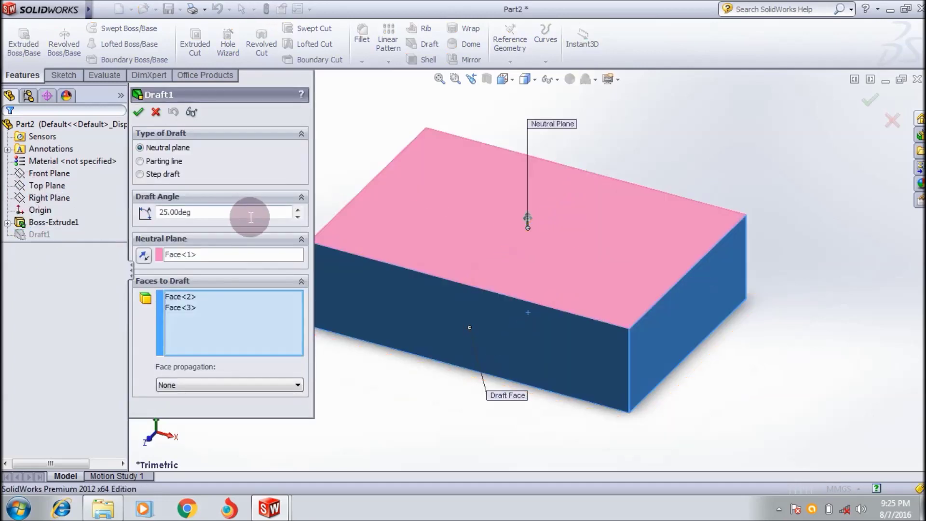
left_click(191, 385)
left_click(184, 405)
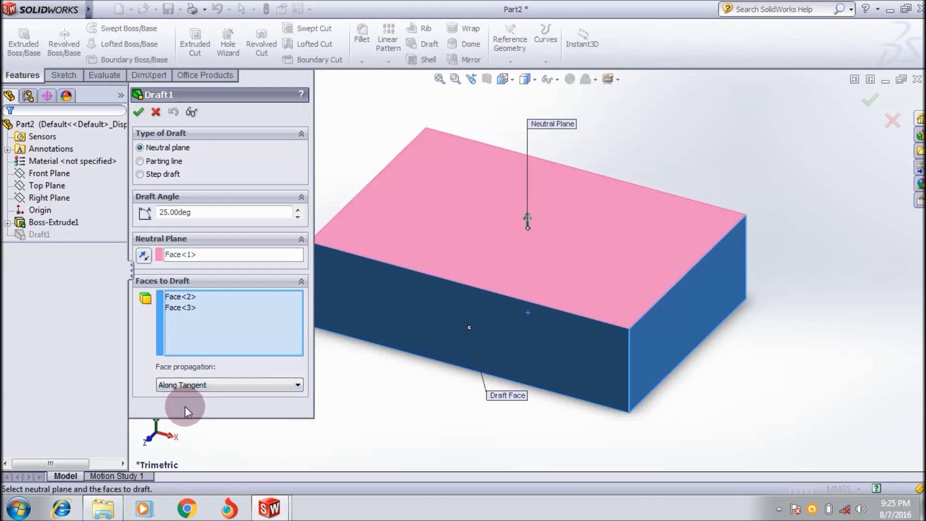
left_click(142, 113)
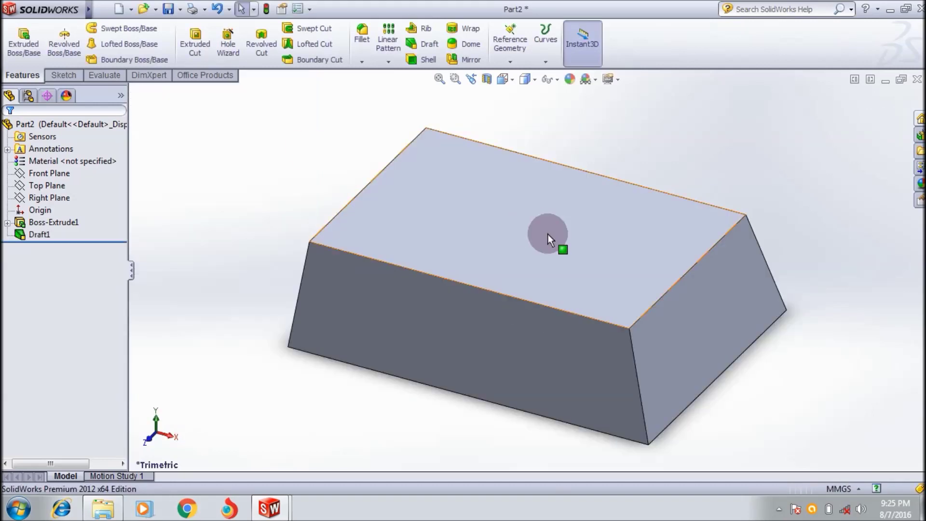
Step: Reopen Draft1, set face propagation to All Faces, and reapply the 25° draft
right_click(29, 235)
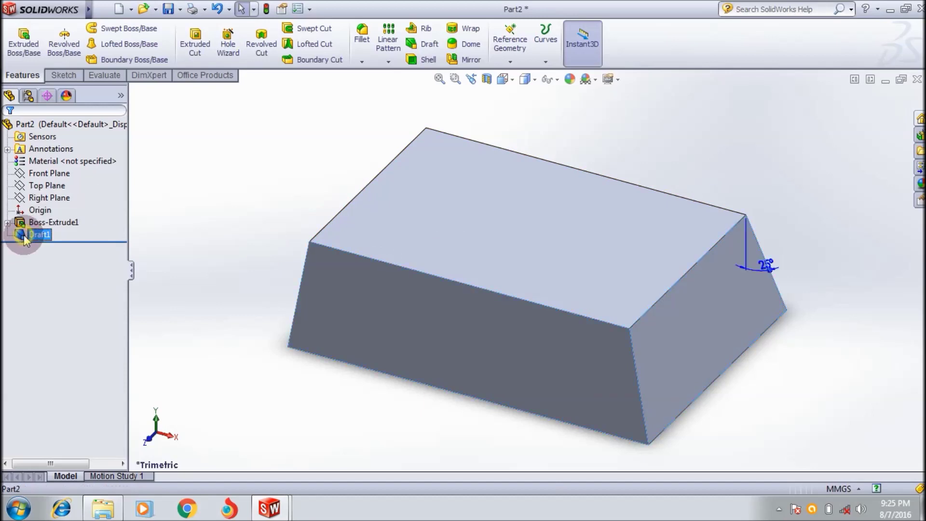
left_click(34, 196)
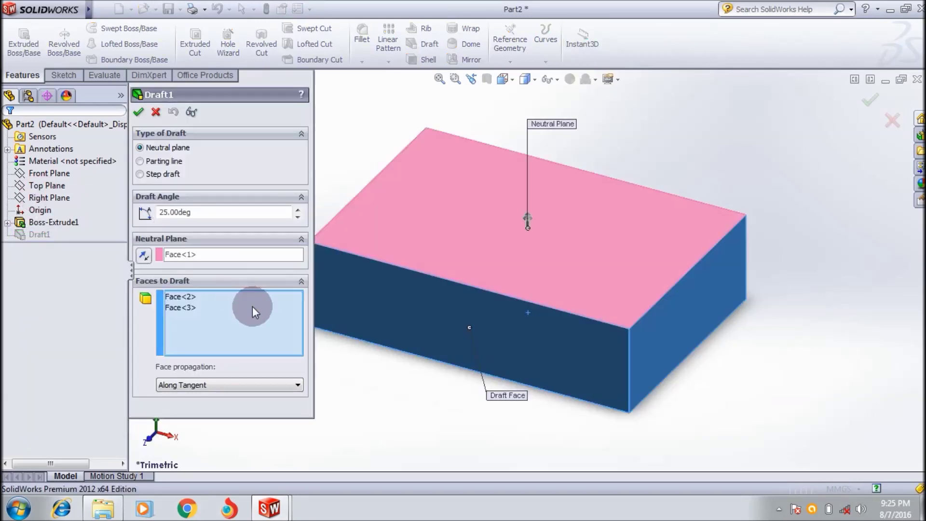
left_click(212, 387)
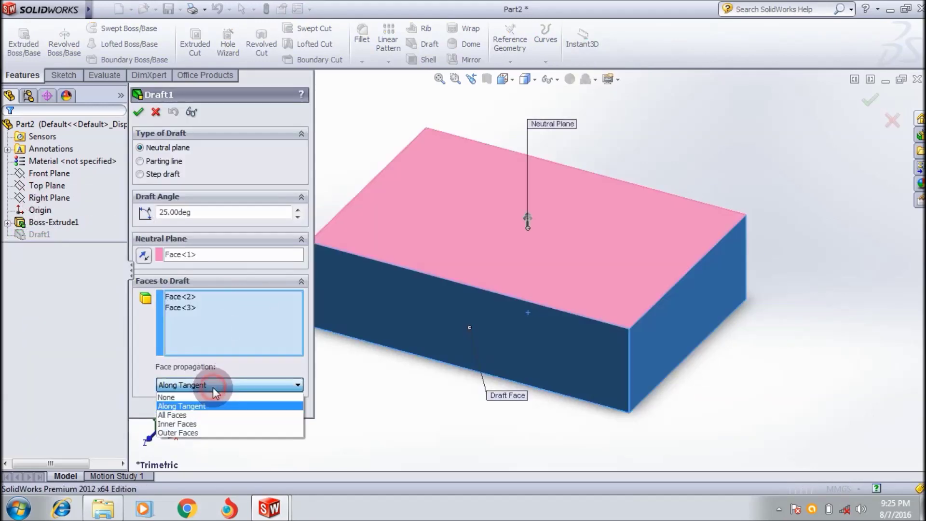
left_click(199, 417)
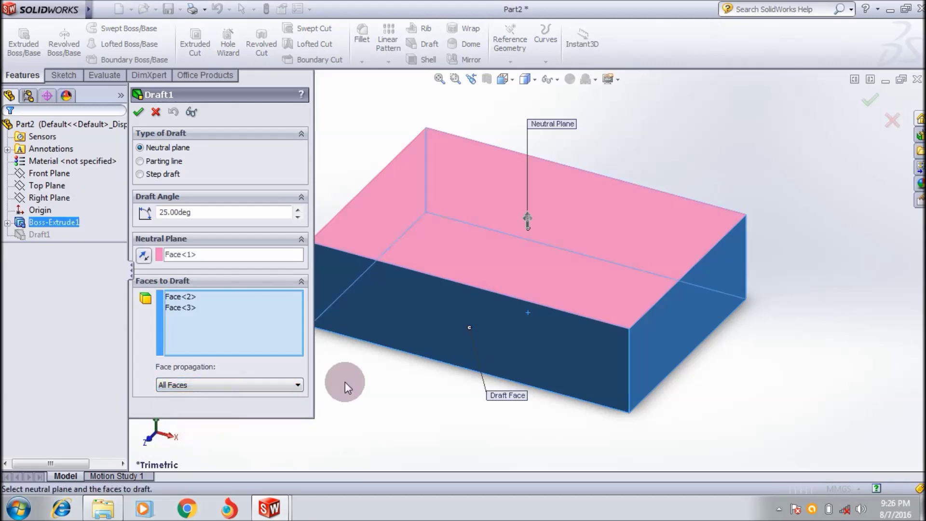
left_click(137, 113)
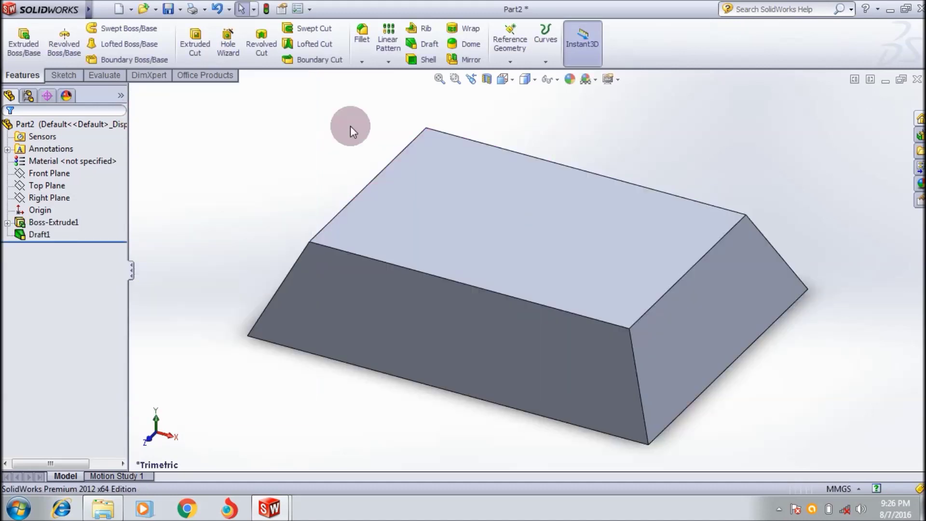
left_click(487, 79)
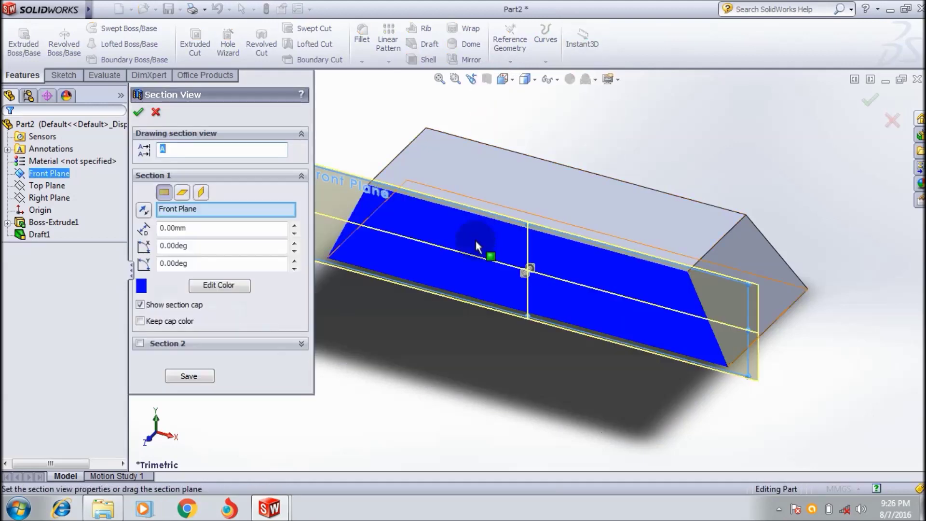
mouse_move(525, 271)
left_mouse_down()
mouse_move(602, 224)
mouse_move(572, 341)
left_mouse_up()
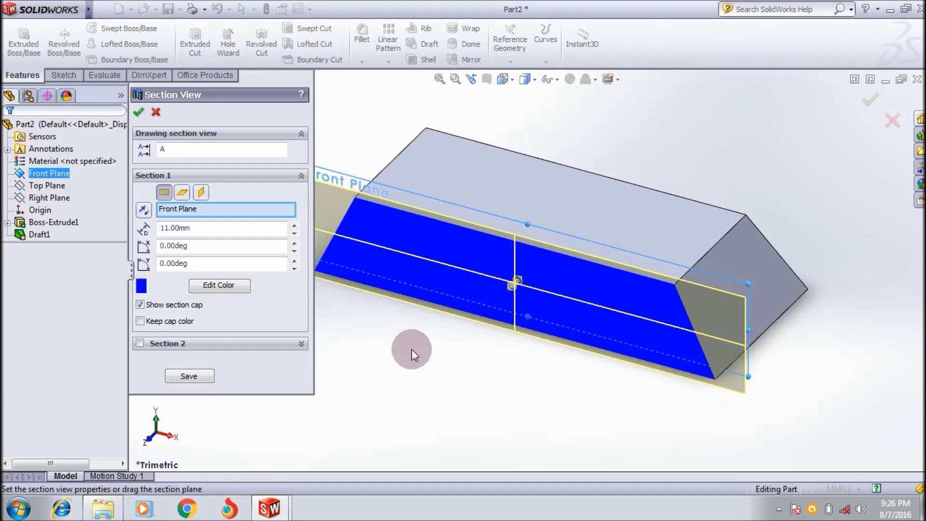
left_click(158, 113)
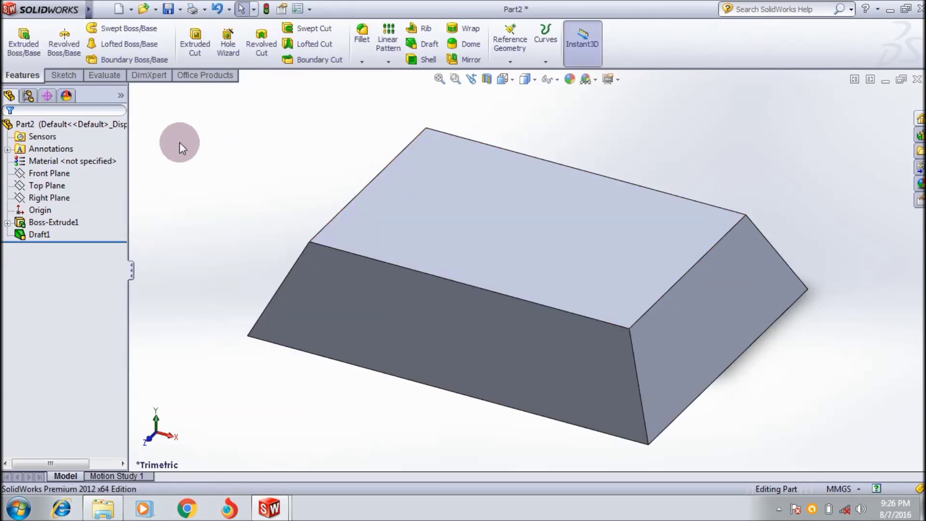
Step: Reopen Draft1 to review its 25° All Faces settings, then close it
left_click(34, 235)
right_click(34, 235)
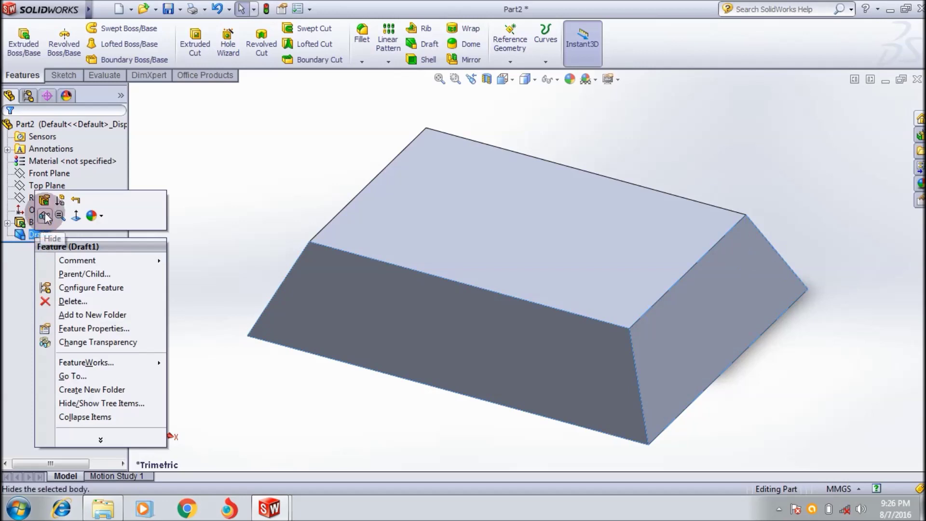
left_click(45, 203)
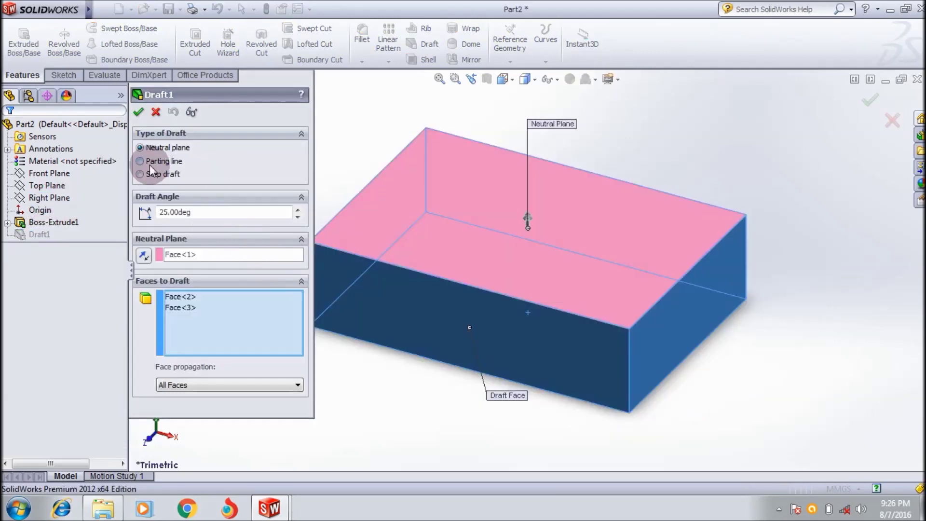
key("Return")
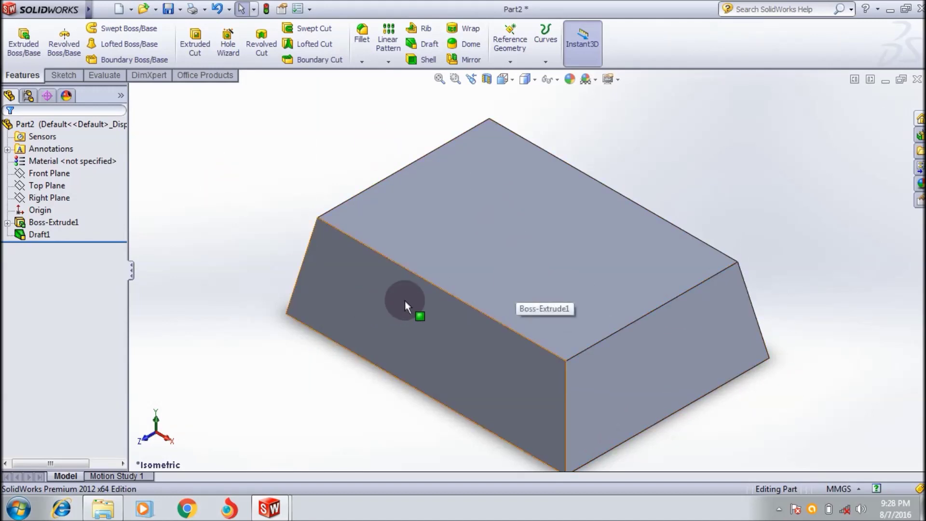
left_click(22, 237)
Step: Switch Draft1 to a parting-line draft on the top long edge and apply it
right_click(22, 236)
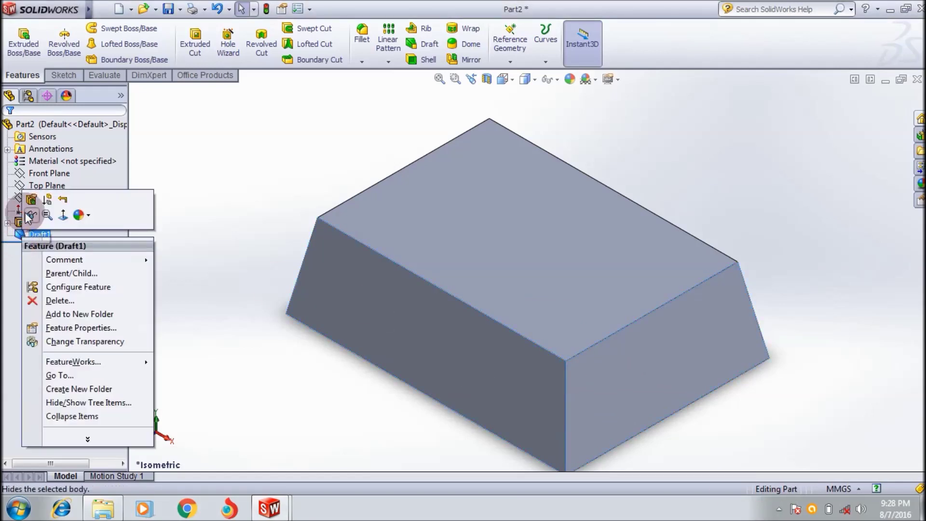
left_click(30, 215)
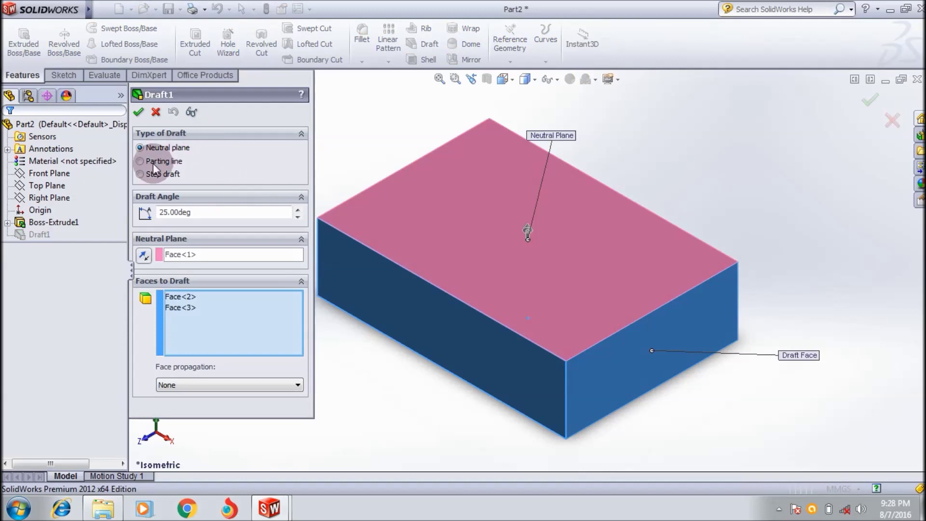
left_click(151, 165)
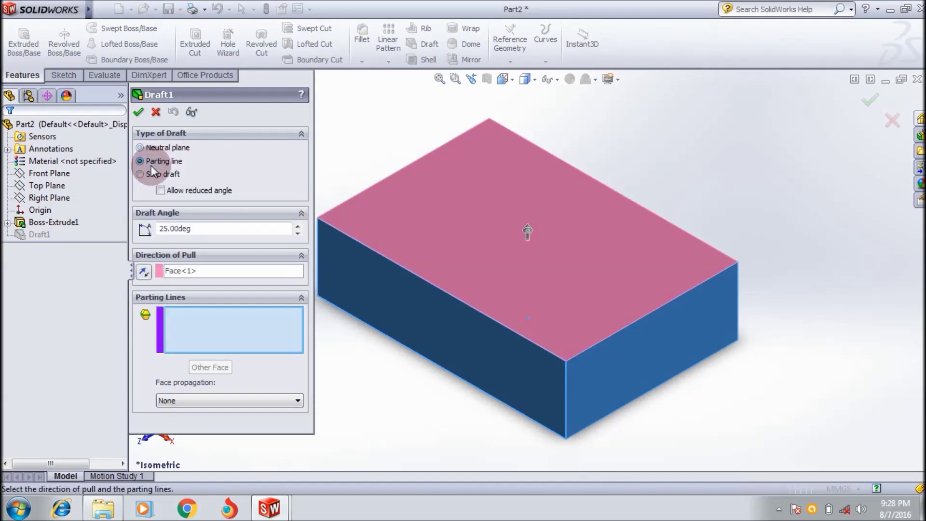
left_click(434, 149)
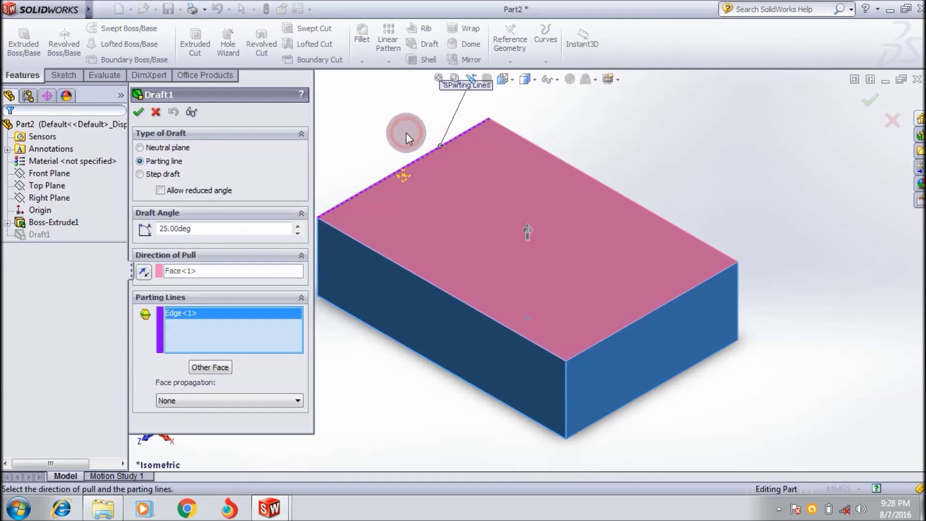
left_click(138, 112)
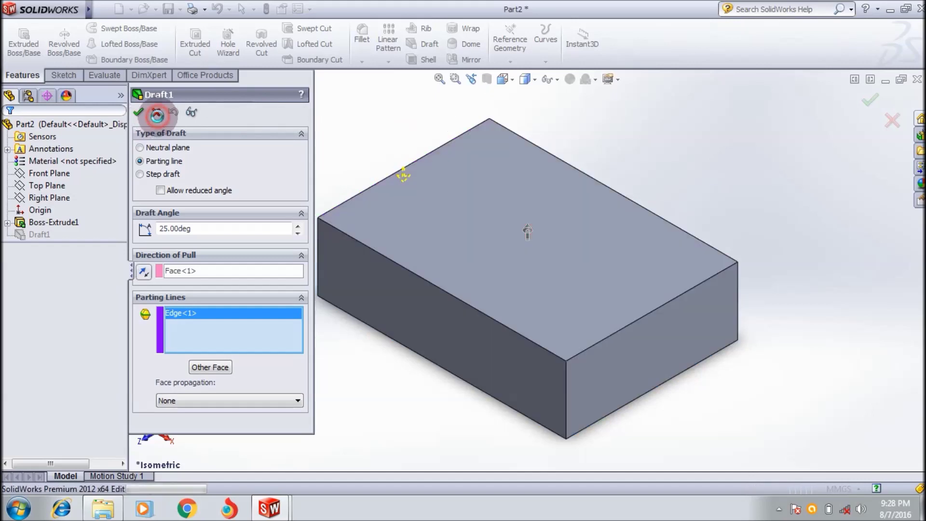
Step: Reopen Draft1 as a 25° parting-line draft with Face<1> as direction of pull
right_click(26, 234)
left_click(28, 195)
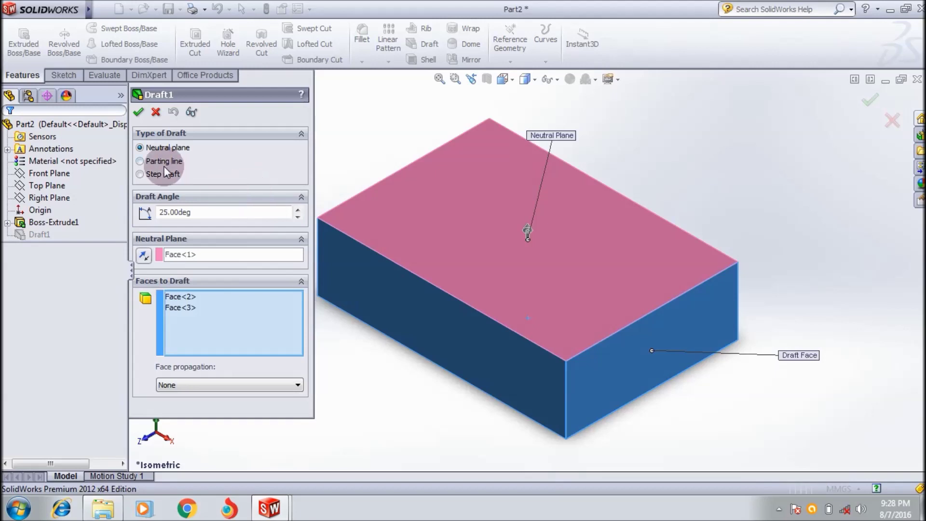
left_click(164, 166)
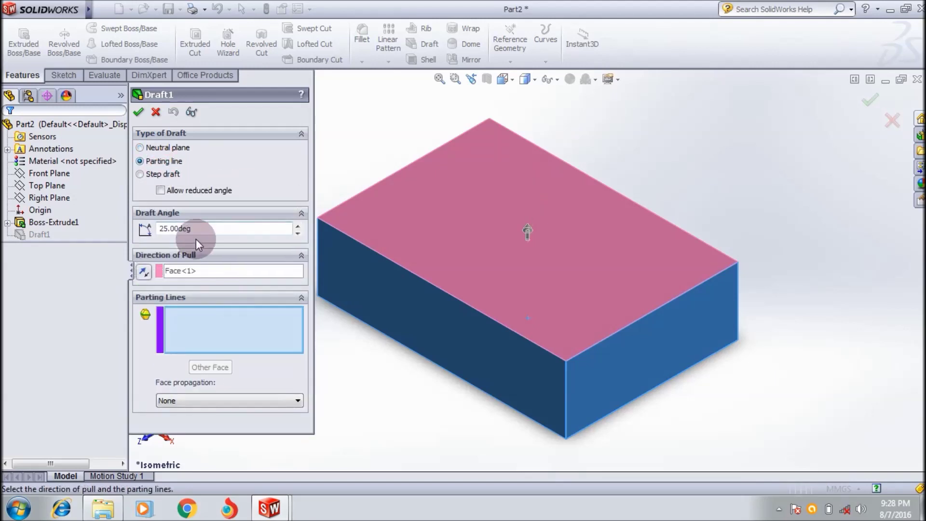
left_click(228, 229)
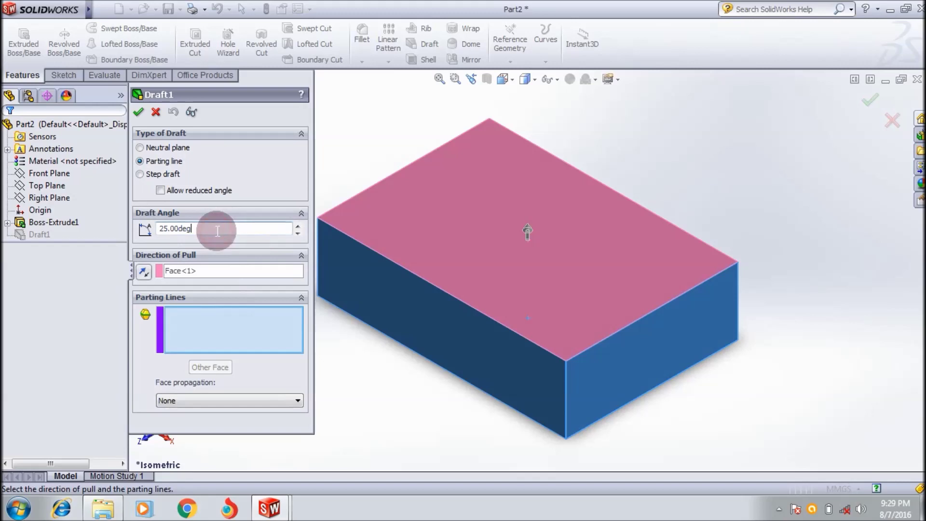
left_click(207, 271)
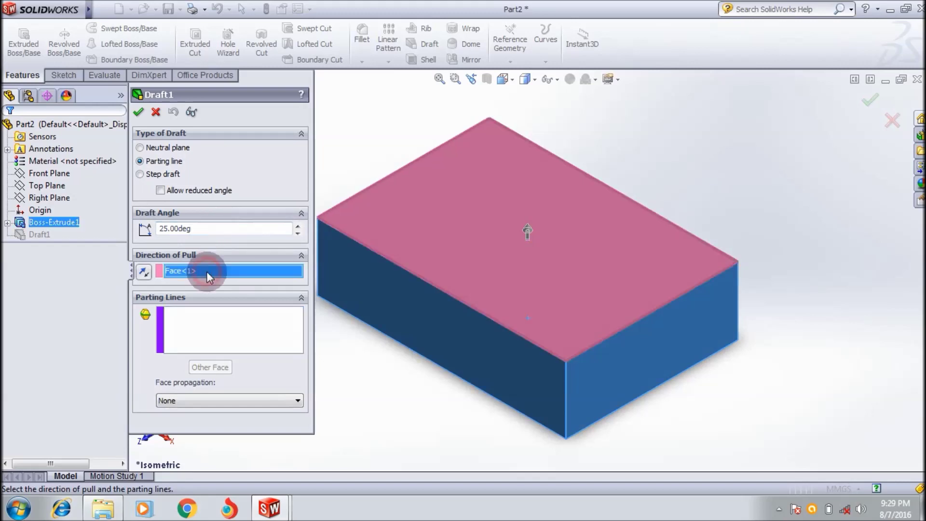
left_click(147, 271)
left_click(147, 271)
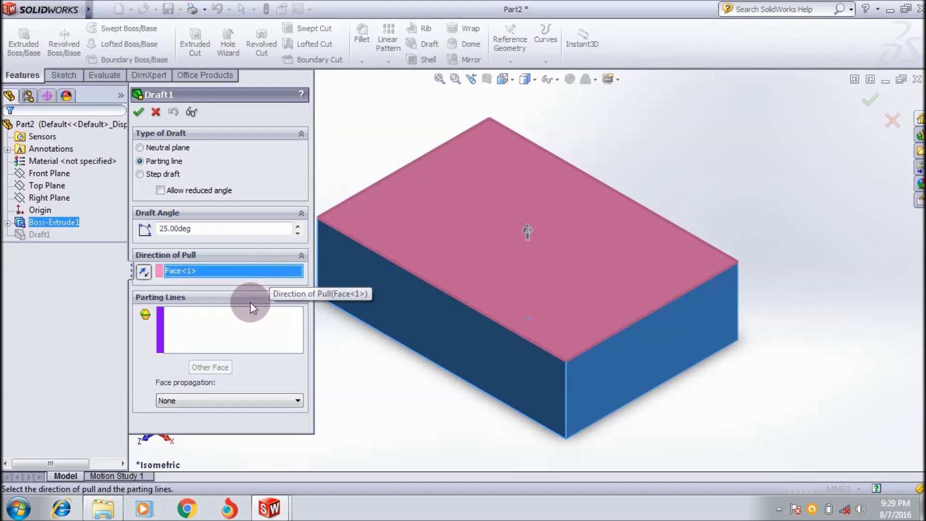
Step: Pick the top front edge as the parting line and accept the draft
left_click(202, 315)
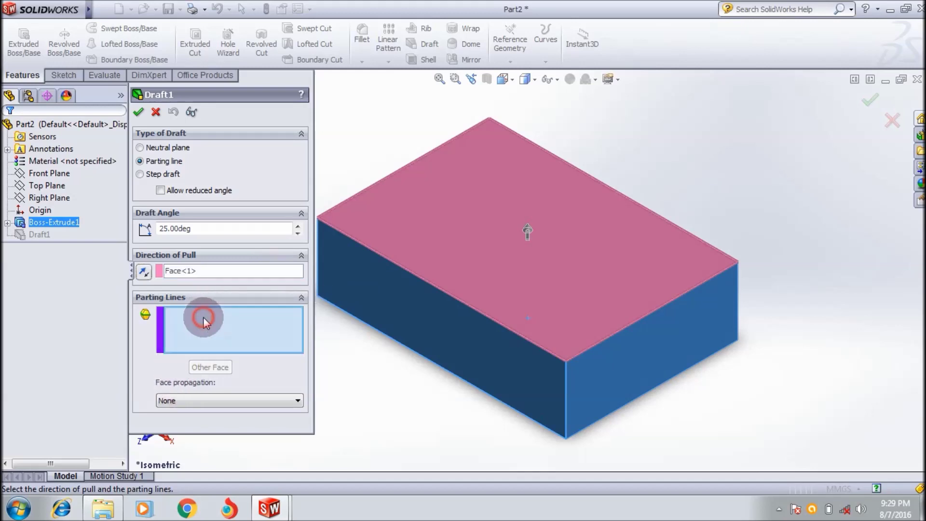
left_click(450, 293)
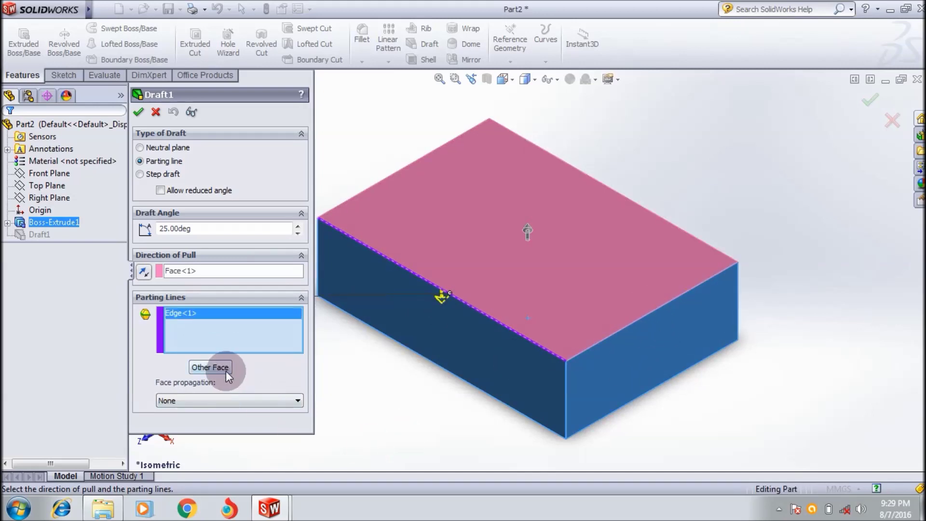
left_click(210, 368)
left_click(210, 367)
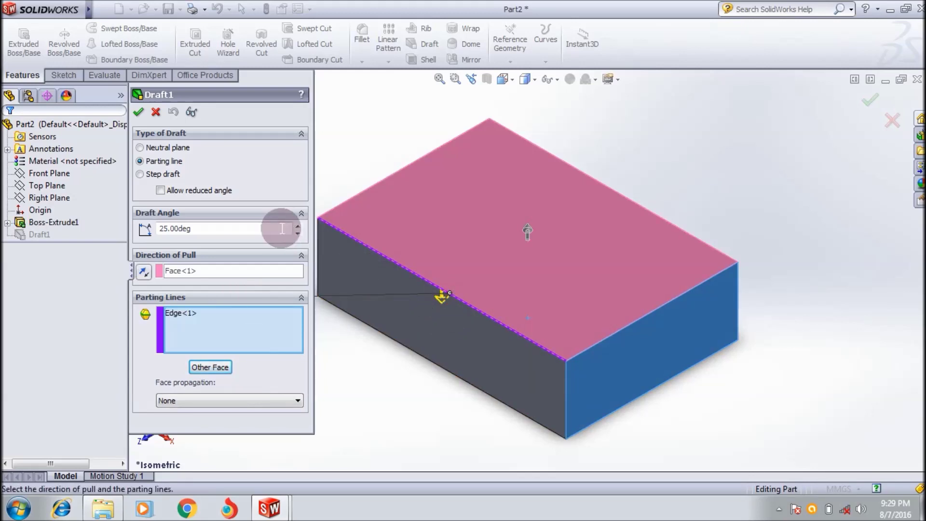
left_click(139, 112)
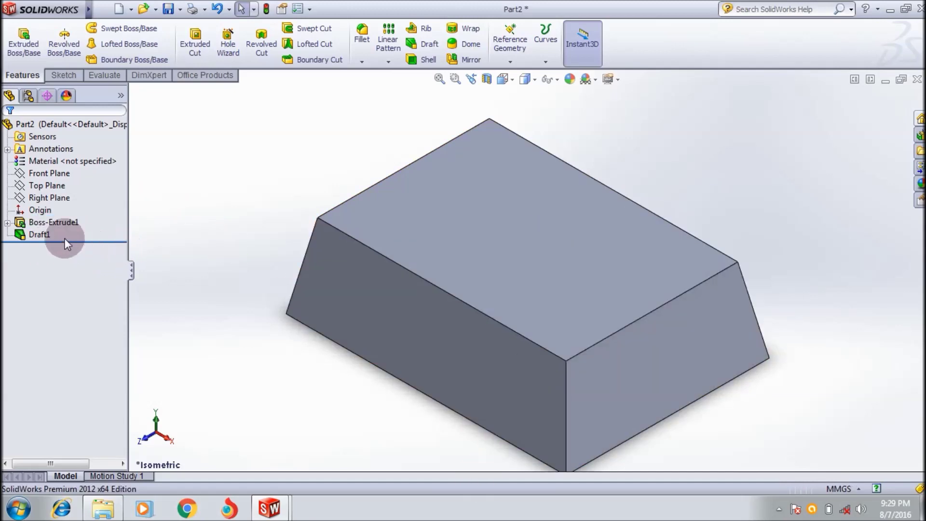
Step: Reapply Draft1 as a 25° parting-line draft on the top front edge
right_click(15, 236)
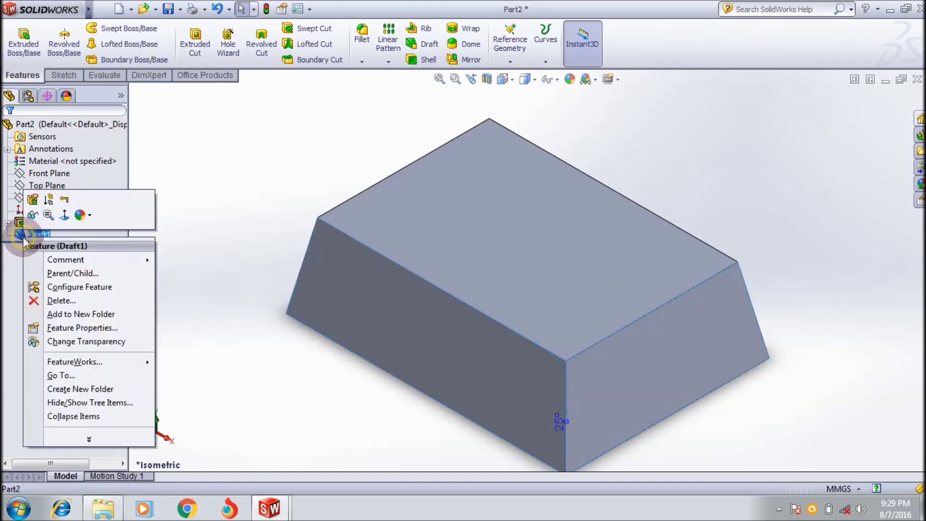
left_click(33, 199)
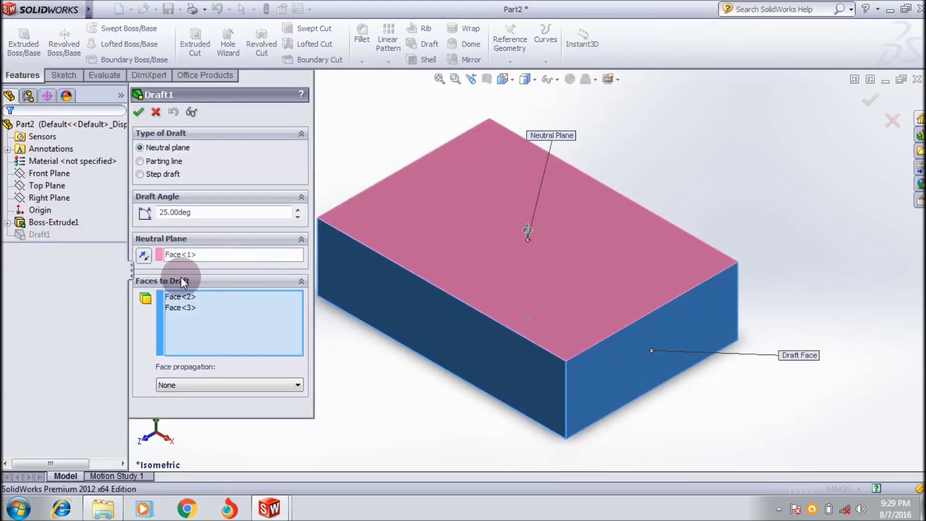
left_click(154, 161)
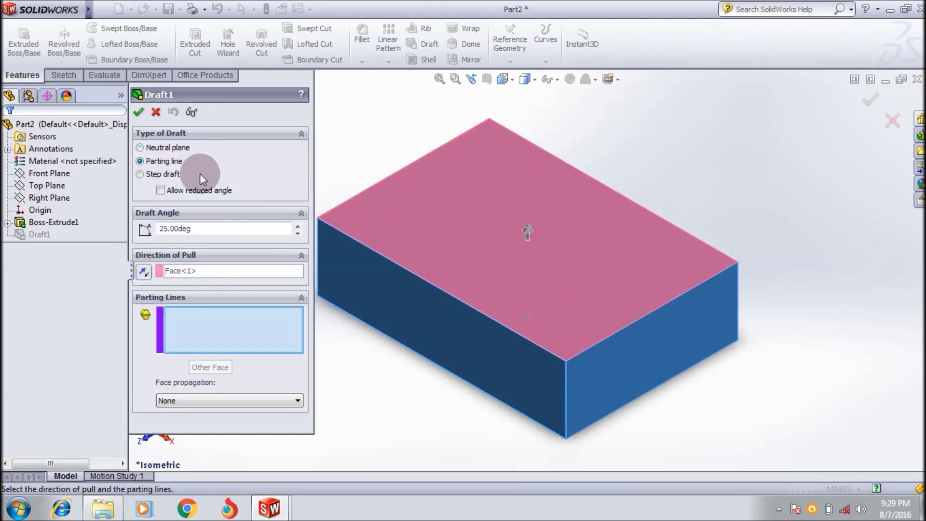
left_click(142, 274)
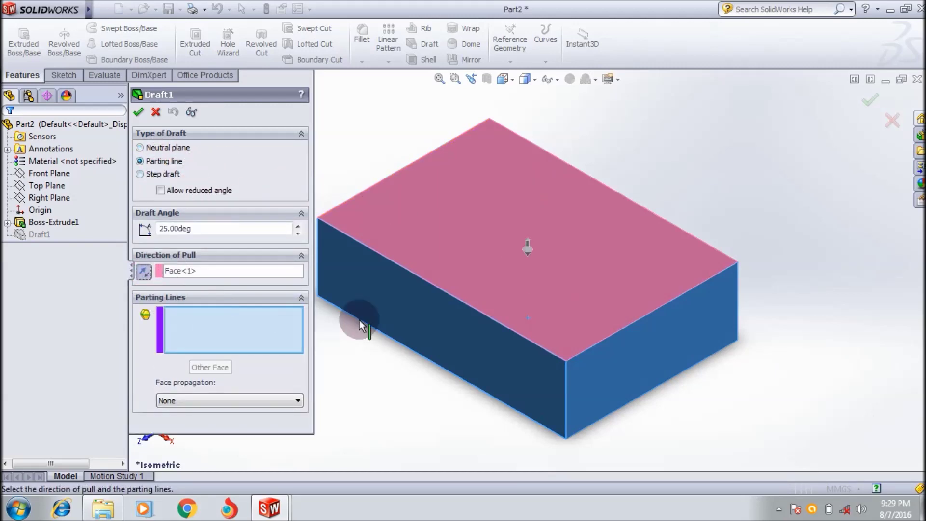
left_click(445, 297)
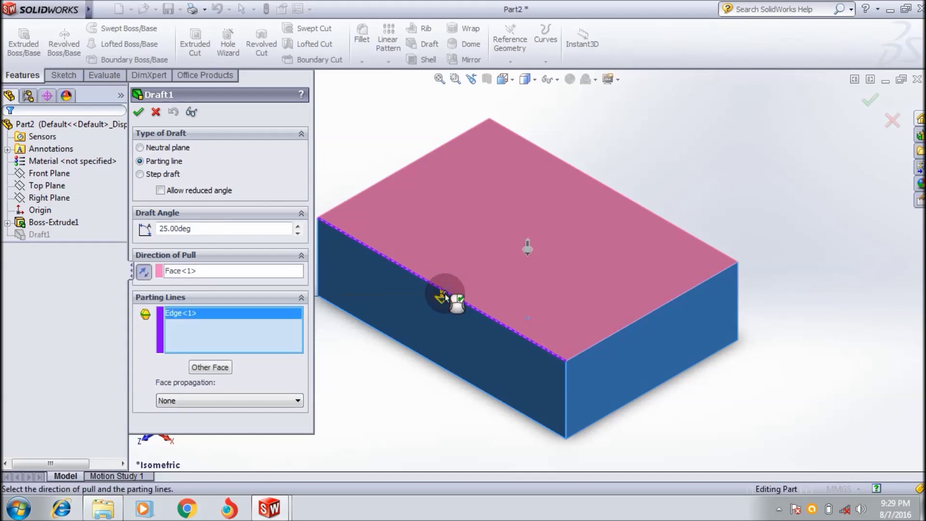
left_click(139, 112)
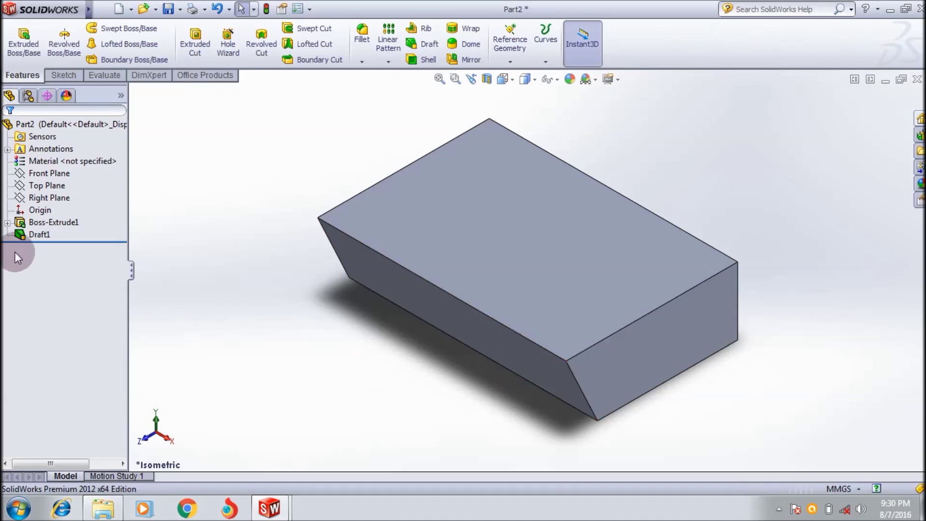
Step: Convert Draft1 to a 25° tapered-steps step draft and accept it
right_click(28, 232)
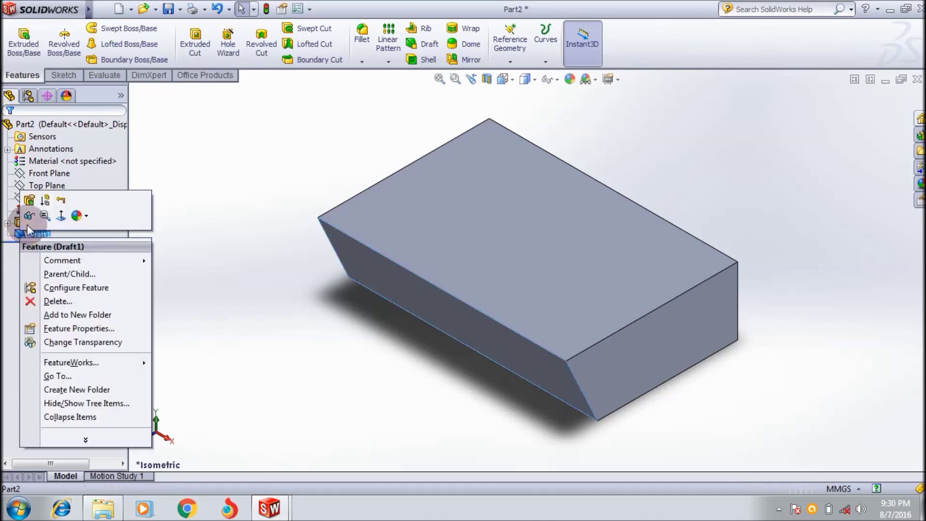
left_click(29, 214)
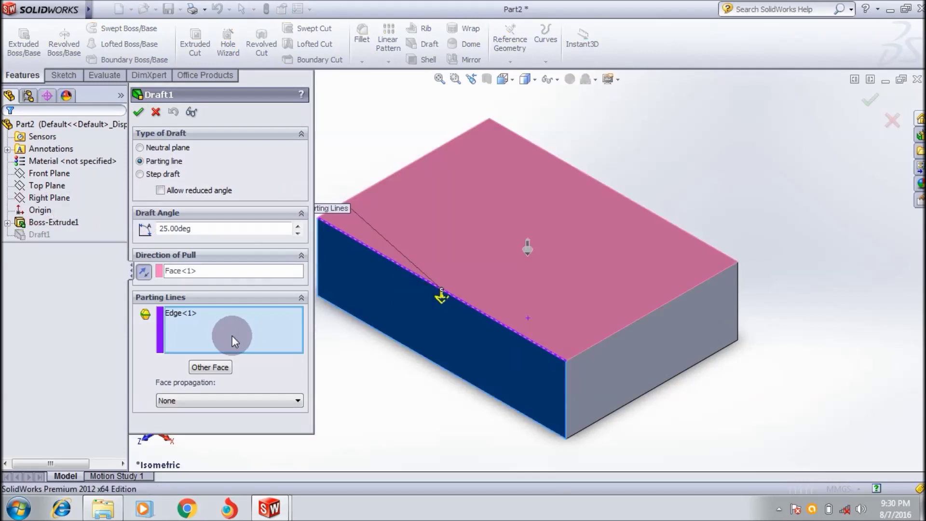
left_click(141, 174)
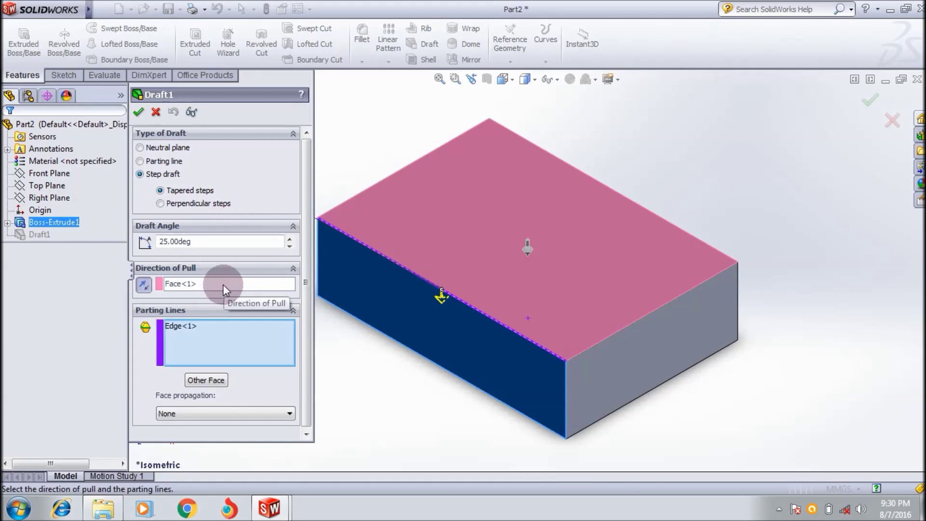
left_click_drag(309, 273, 307, 283)
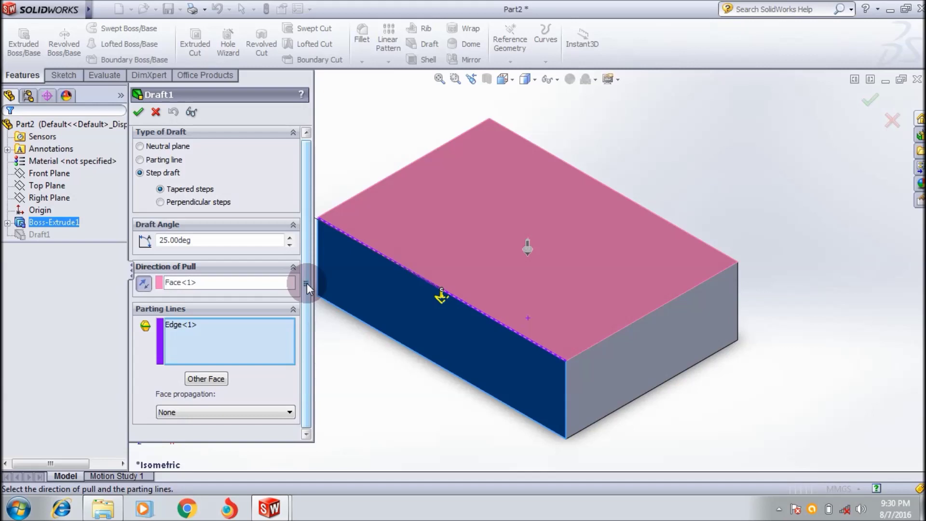
left_click(138, 112)
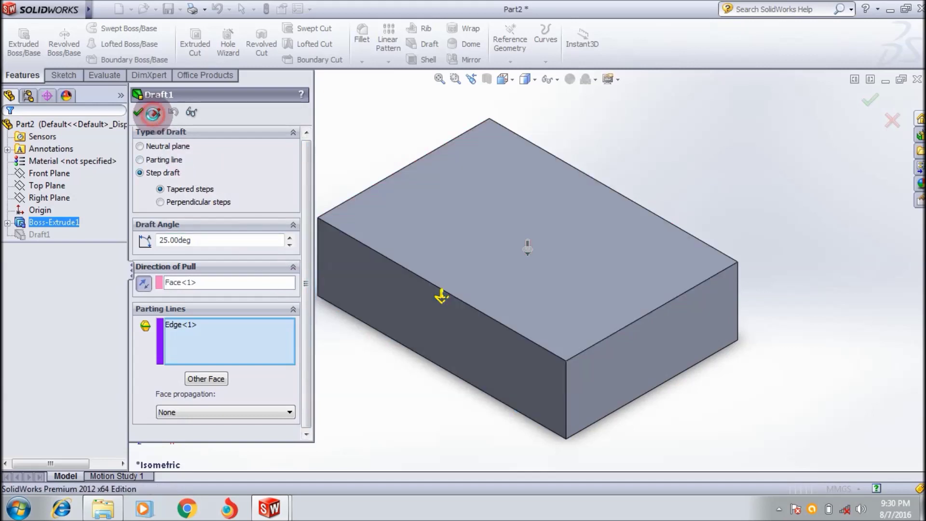
left_click(271, 179)
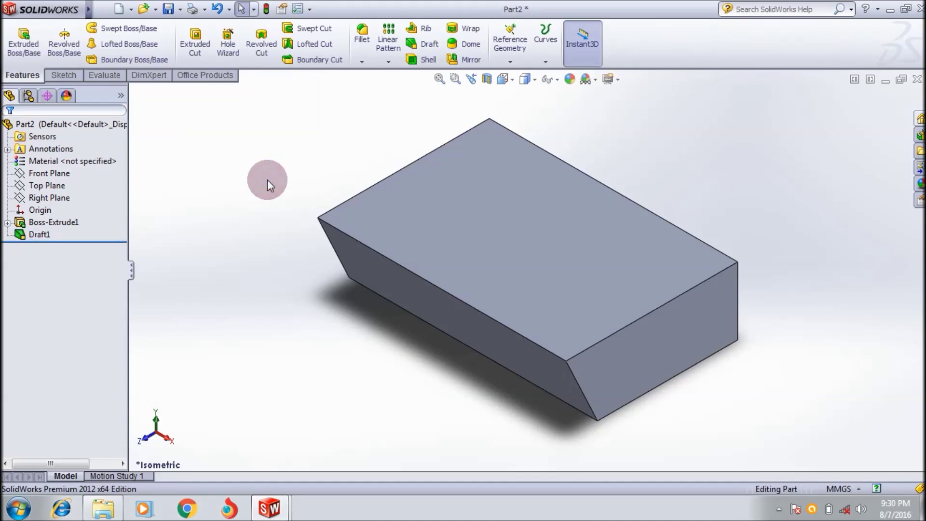